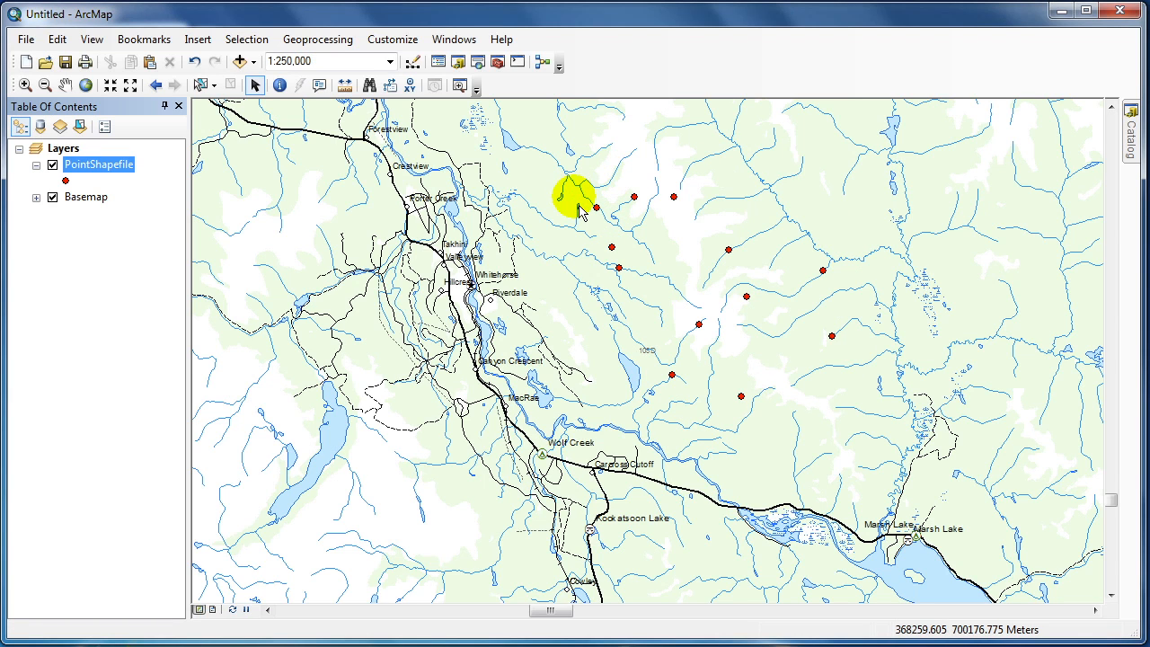
Step: Start the Buffer geoprocessing tool with PointShapefile dragged in as input features
left_click(320, 39)
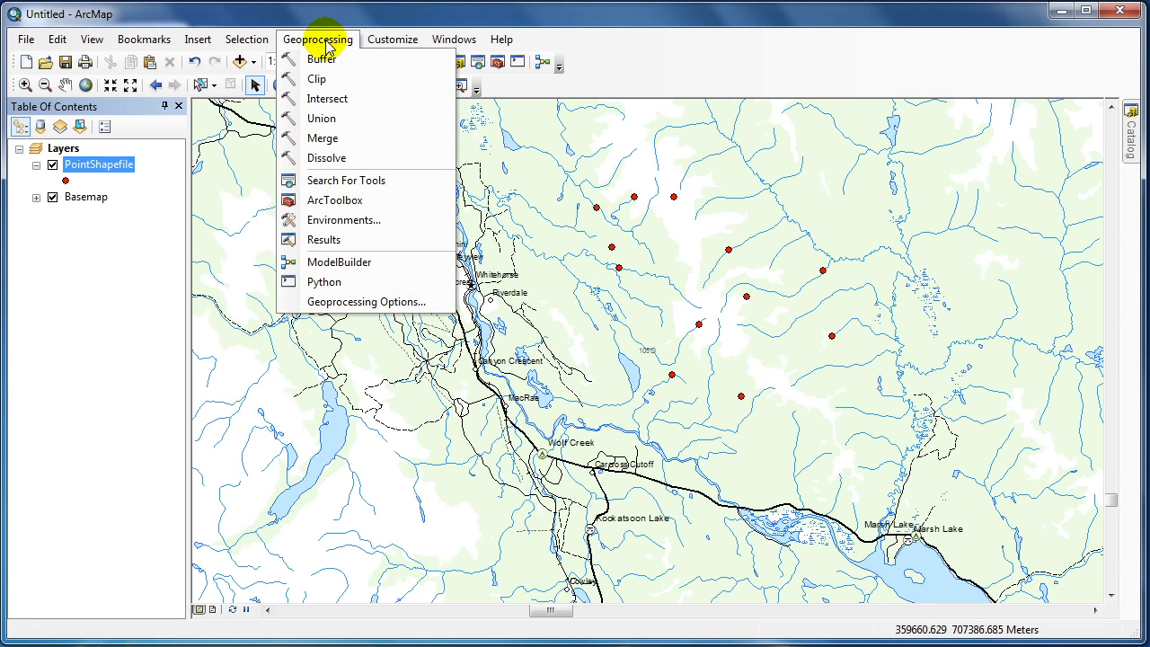
left_click(321, 60)
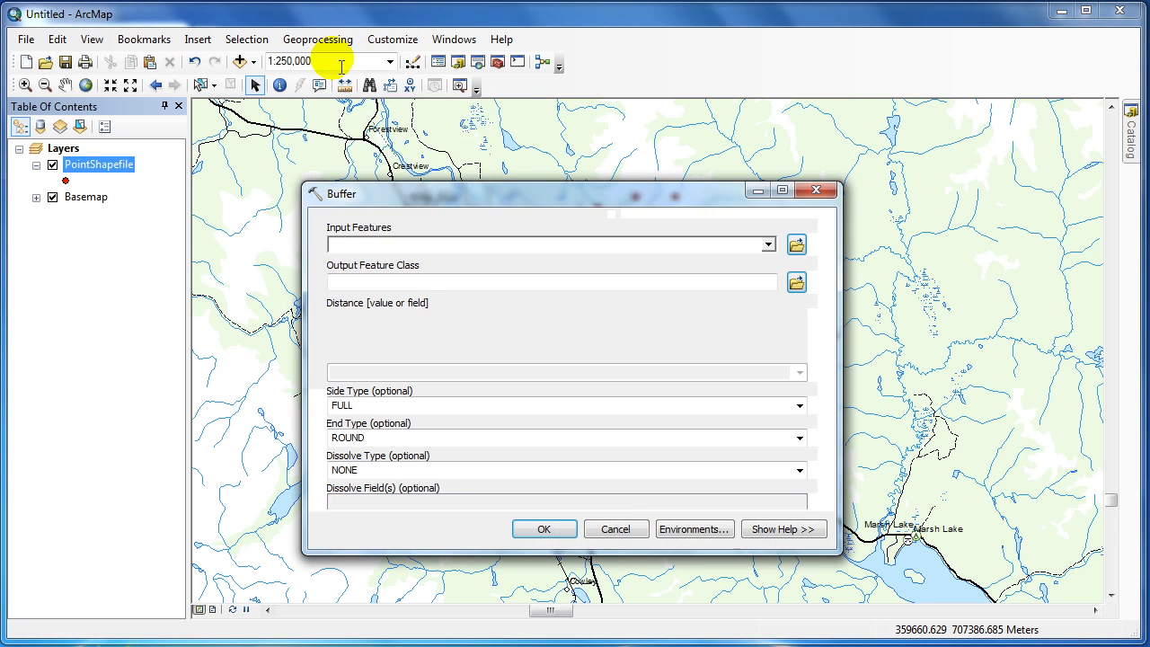
mouse_move(90, 166)
left_mouse_down()
mouse_move(323, 223)
mouse_move(396, 256)
left_mouse_up()
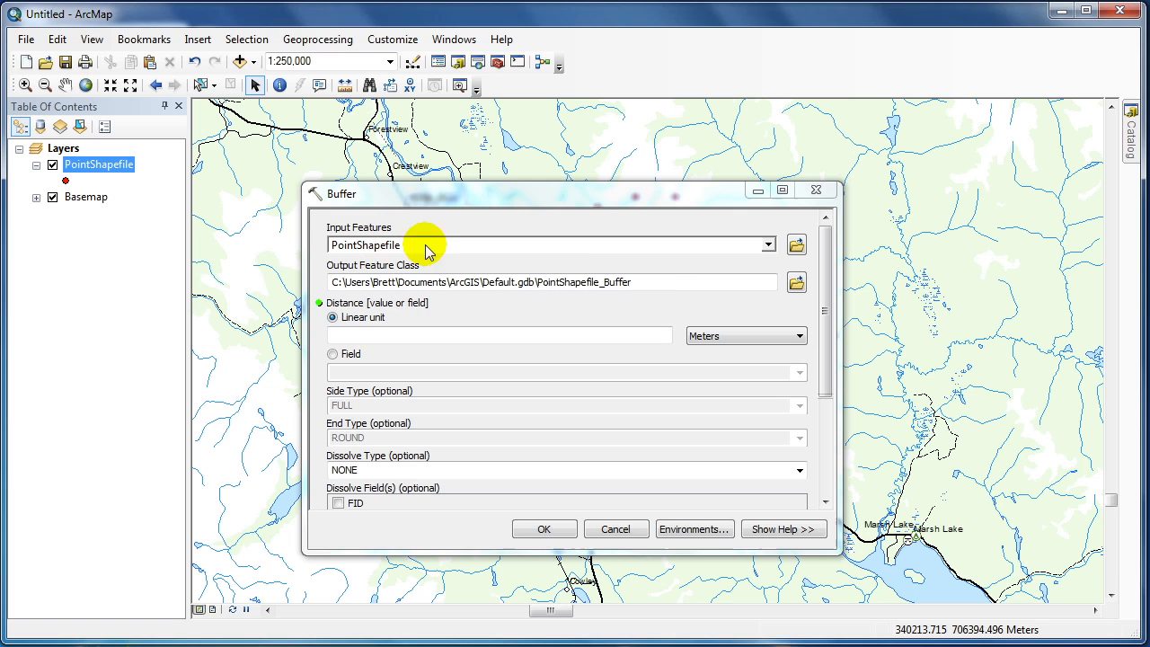
Step: Set the output to PointShapefile_5kmBuffer.shp in C:\Data\ShapefileWorkspace
left_click(796, 282)
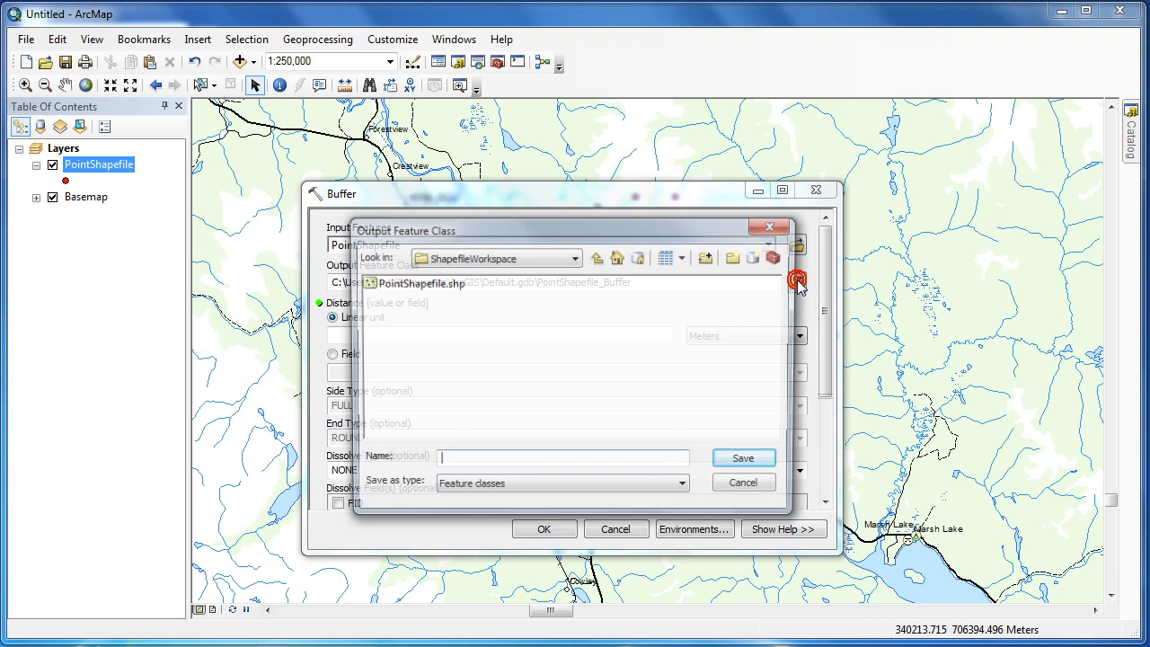
left_click(530, 260)
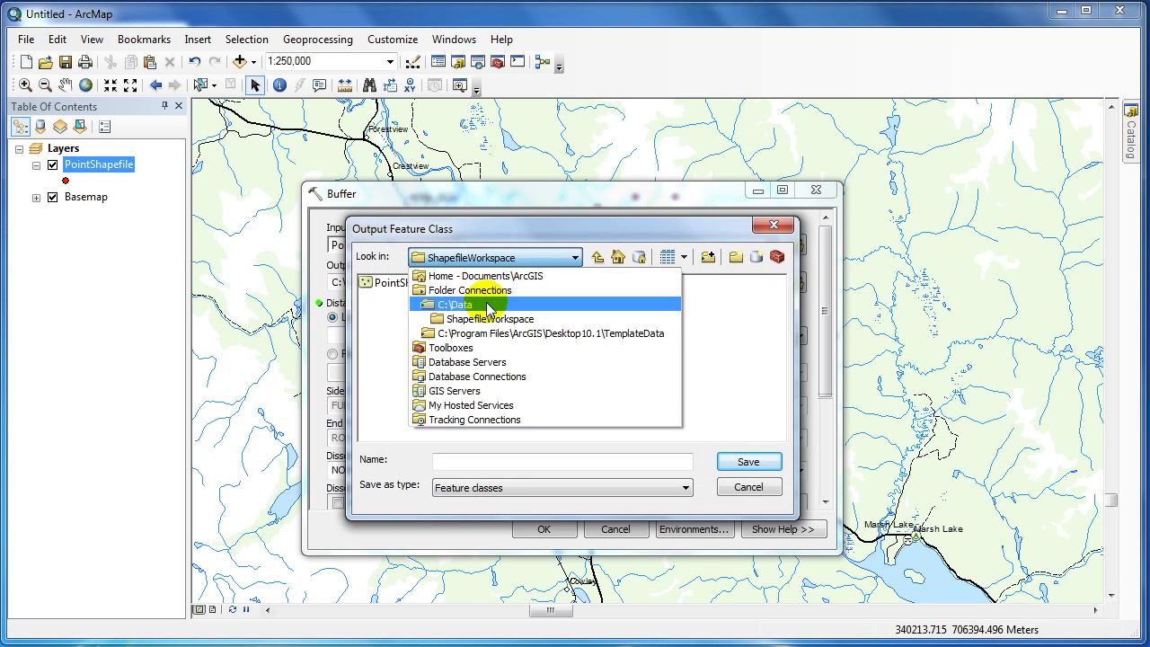
left_click(462, 303)
double_click(447, 302)
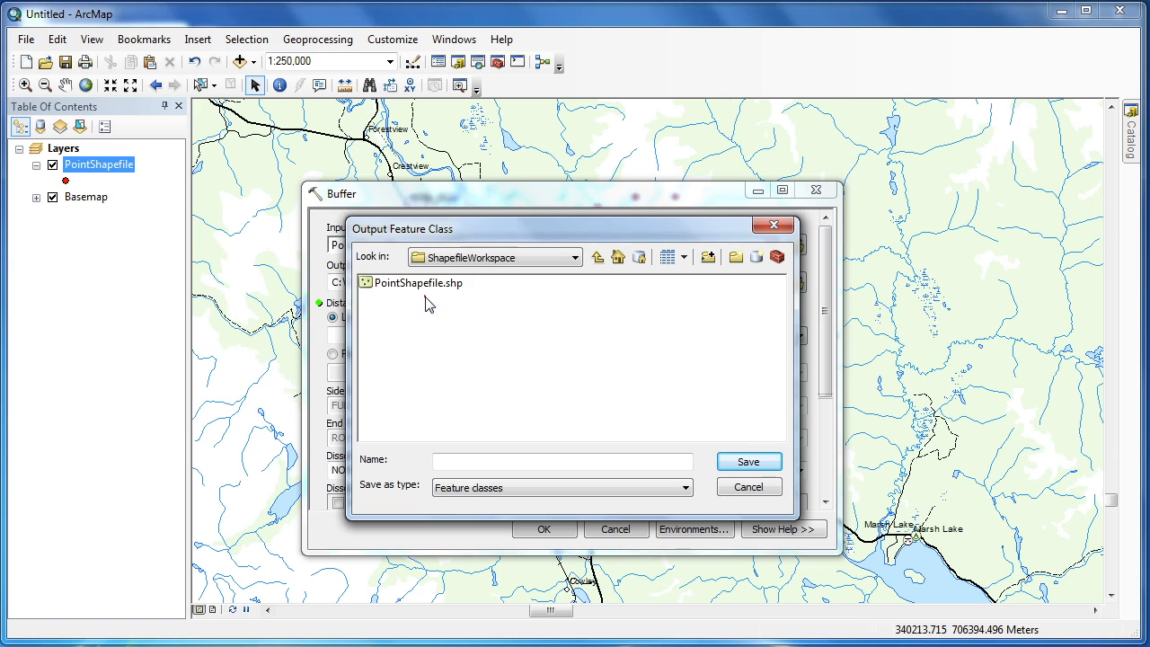
left_click(448, 300)
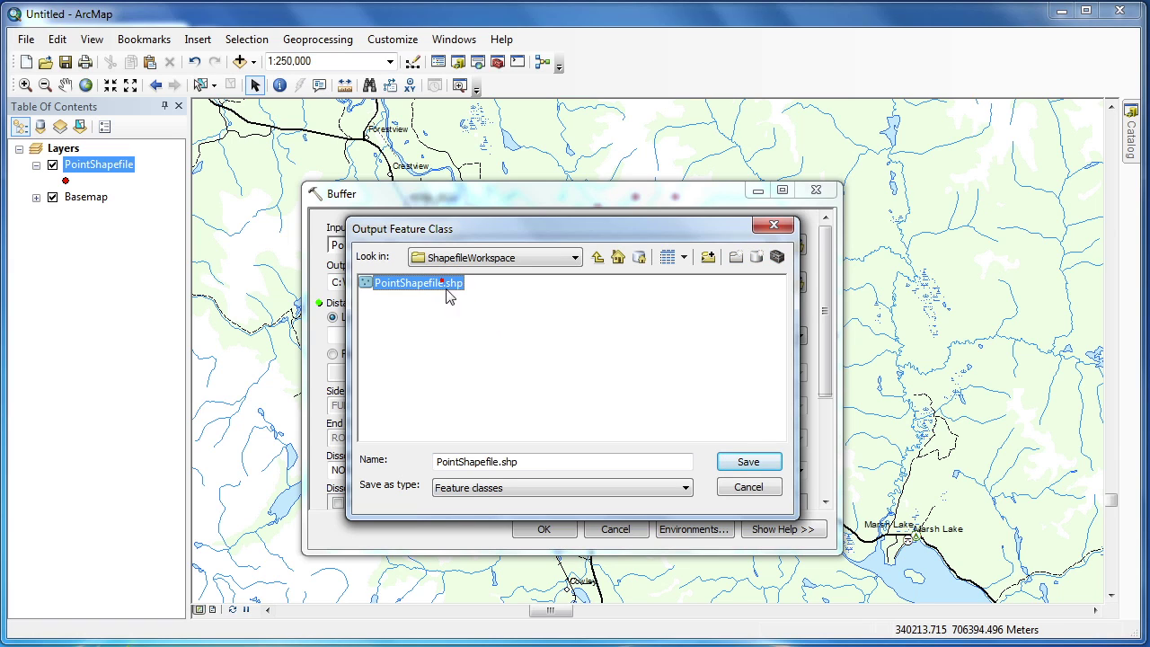
left_click(498, 462)
type("_")
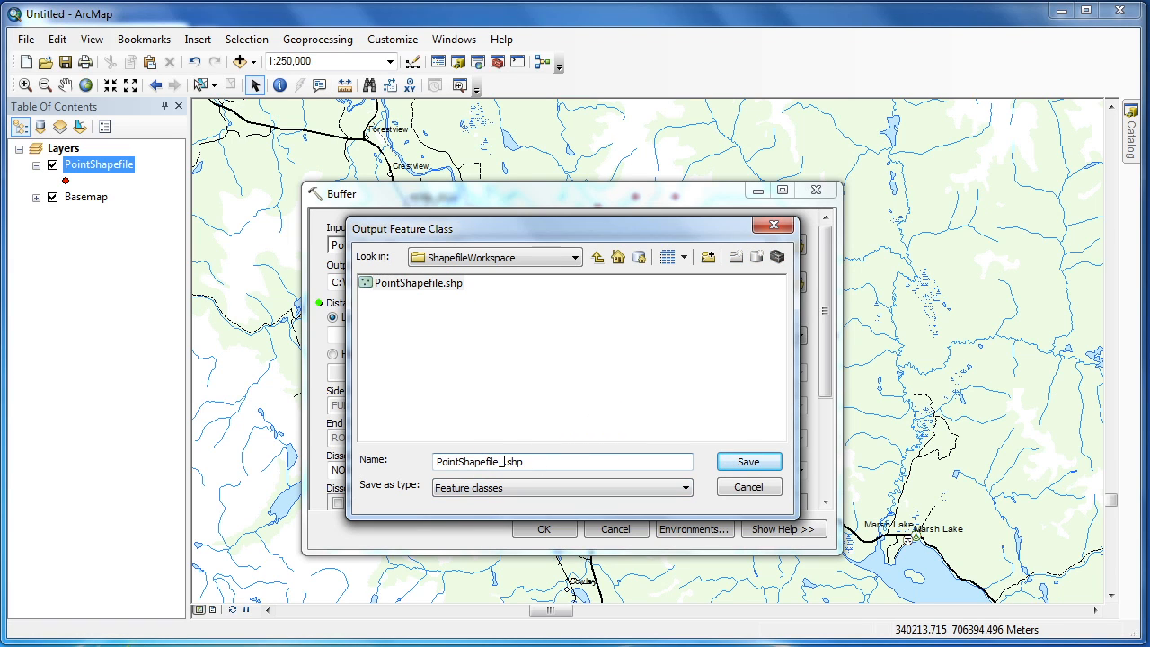
type("5kmBuffer")
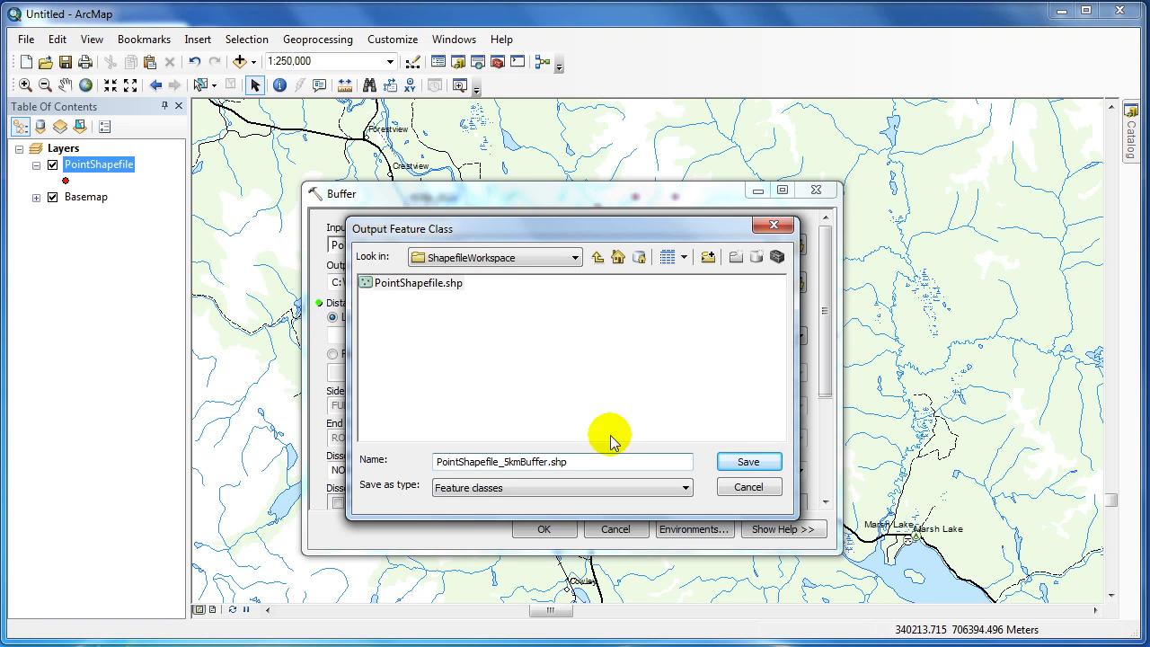
left_click(748, 462)
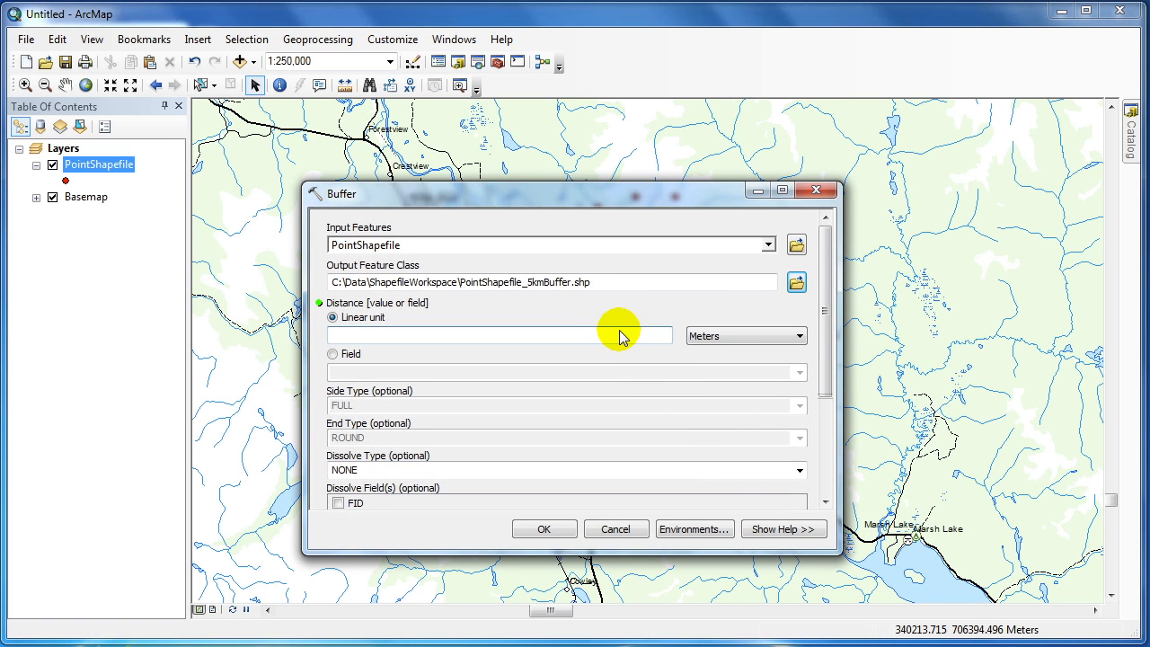
type("5")
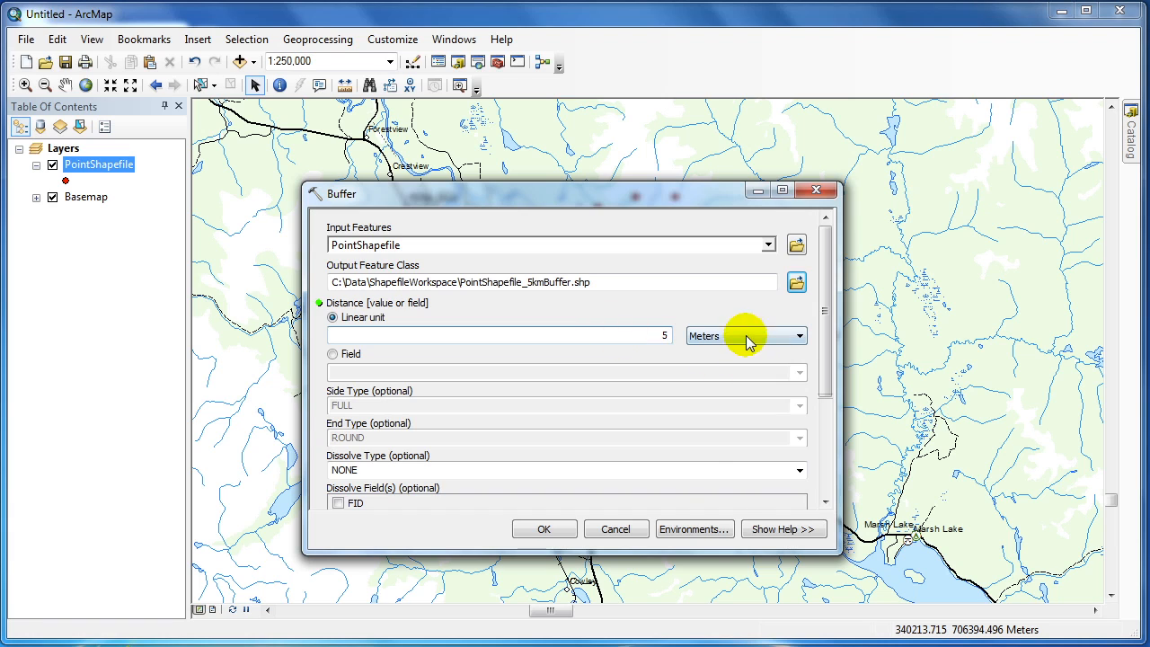
Step: Run the buffer with a distance of 5 Kilometers, producing separate circles around the points
left_click(746, 337)
left_click(745, 411)
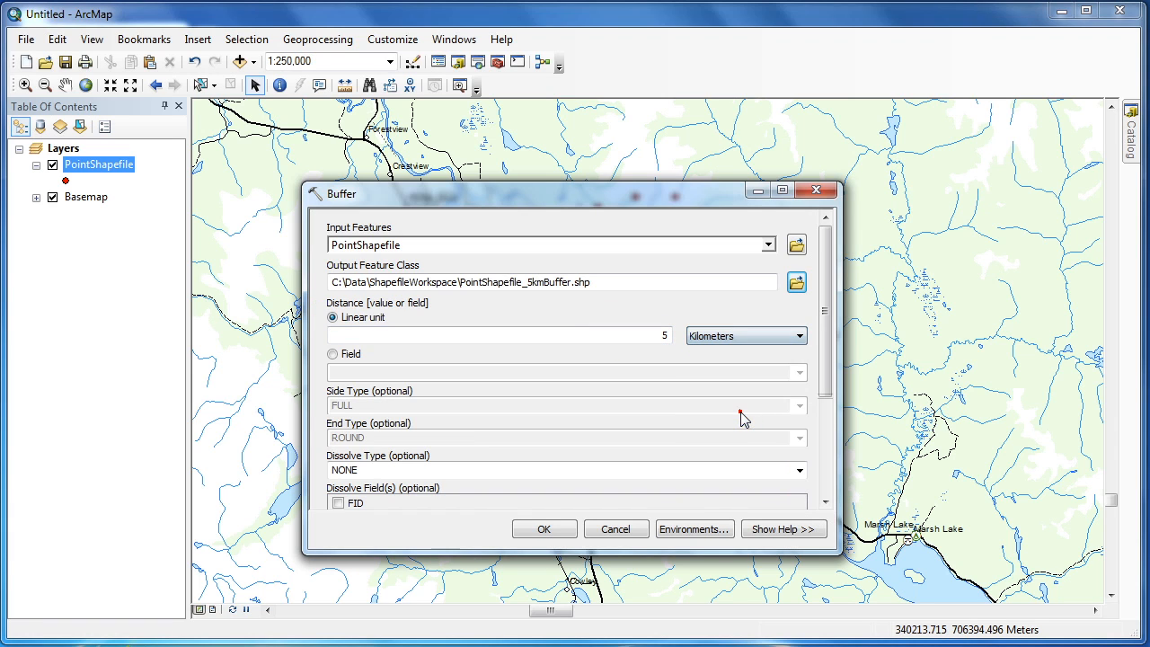
left_click_drag(825, 385, 812, 487)
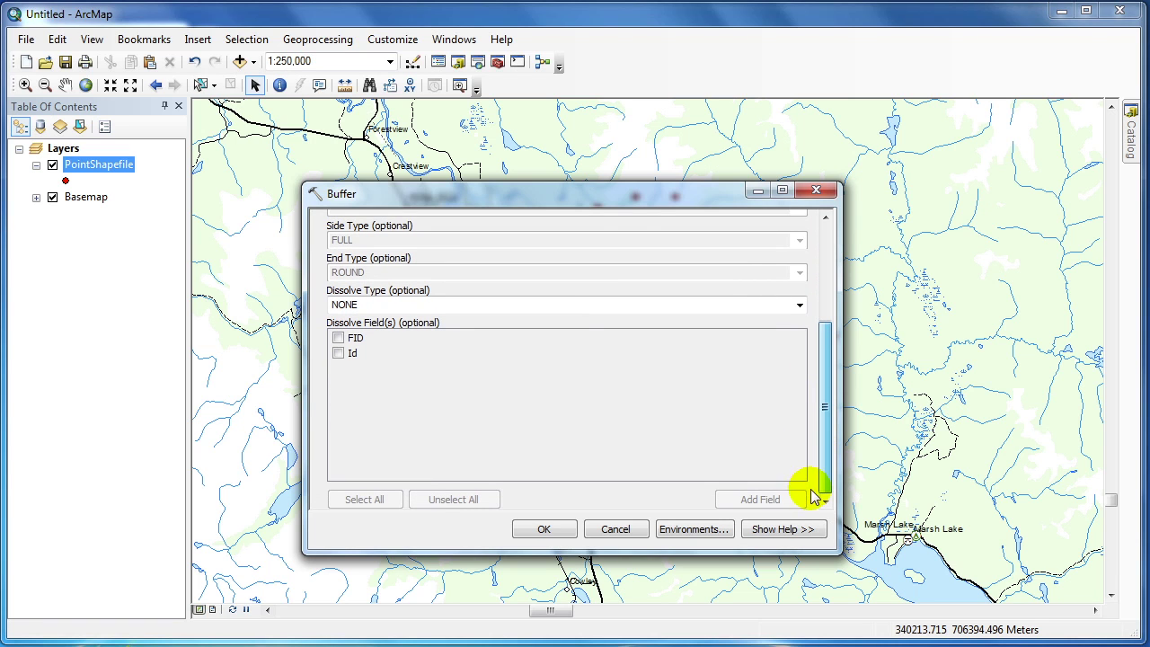
left_click(545, 529)
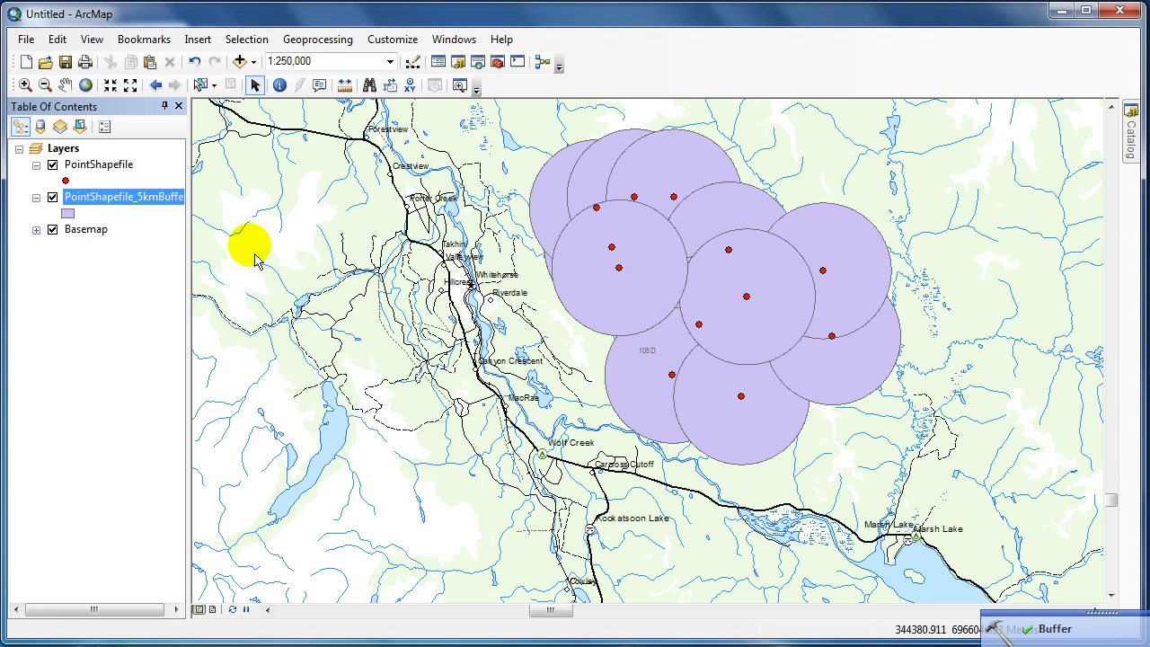
Step: Hide the PointShapefile_5kmBuffer layer in the Table of Contents
right_click(162, 202)
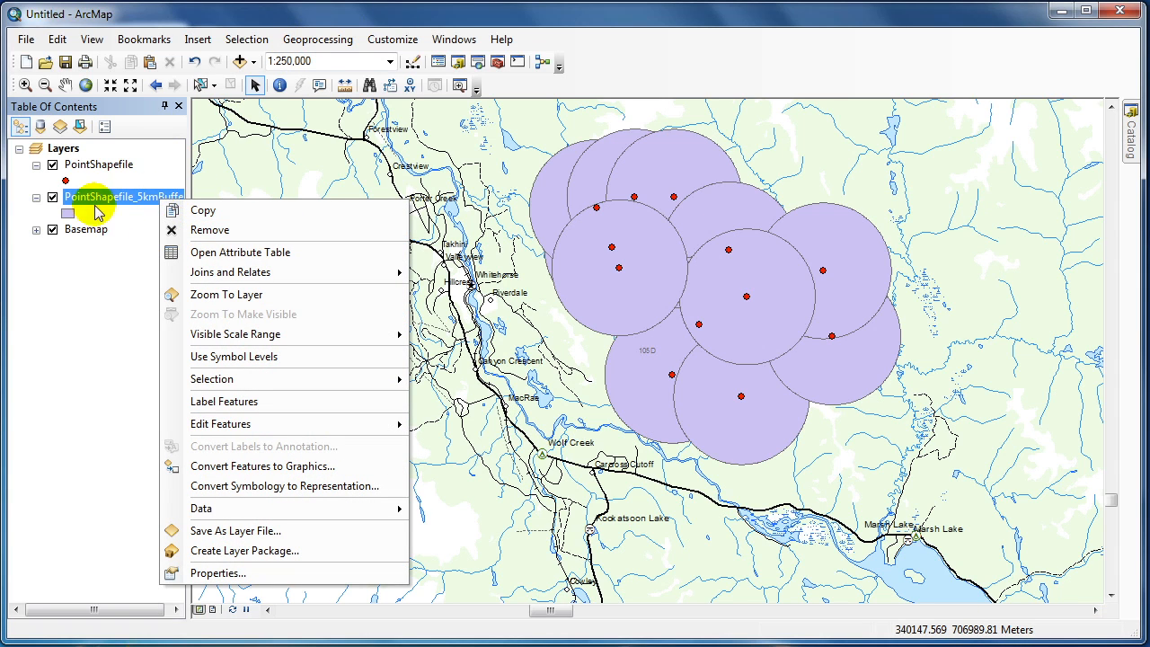
left_click(52, 197)
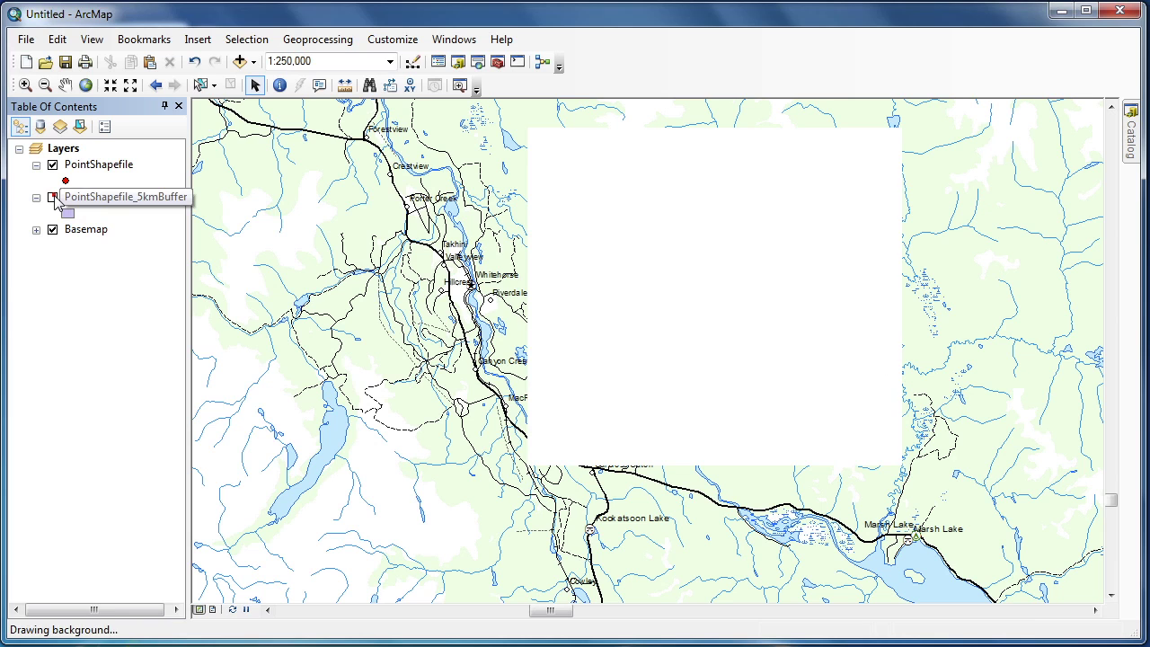
Step: Start a second Buffer with PointShapefile as input, dismissing an invalid layer drop
left_click(314, 39)
left_click(346, 56)
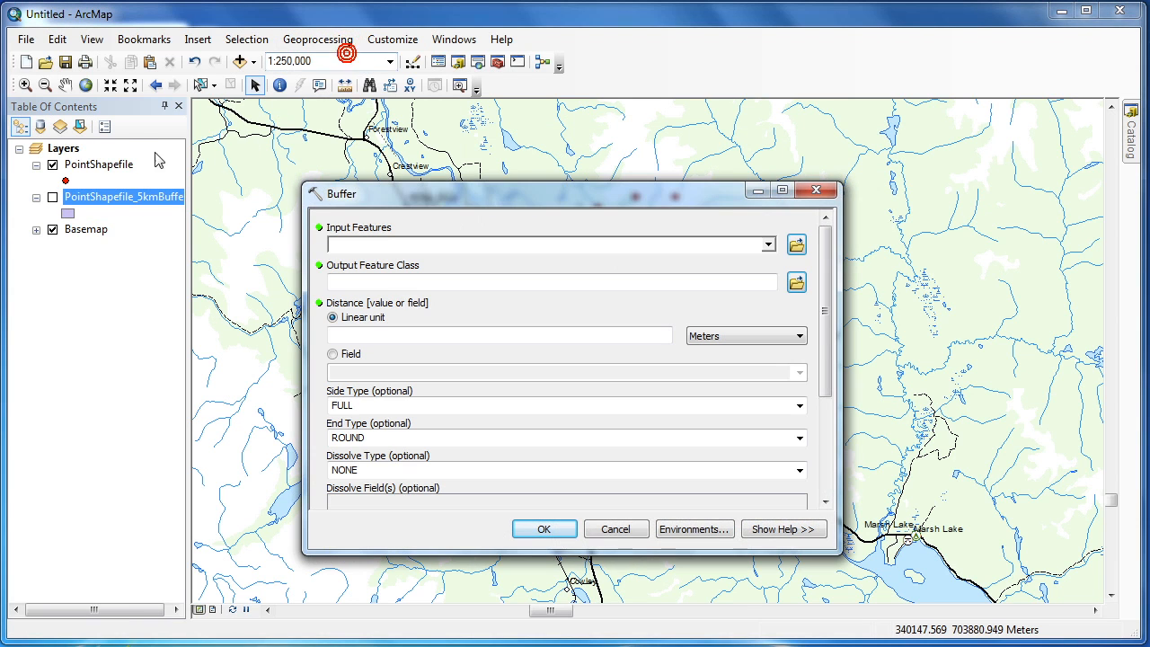
left_click_drag(99, 164, 359, 259)
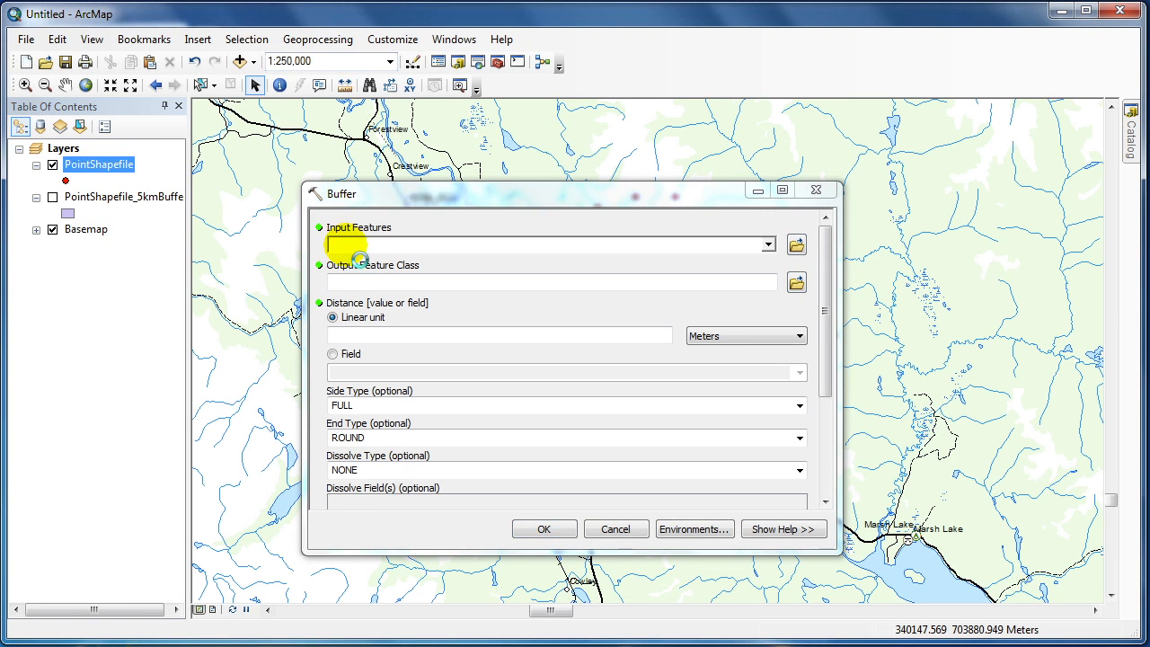
left_click_drag(135, 196, 432, 285)
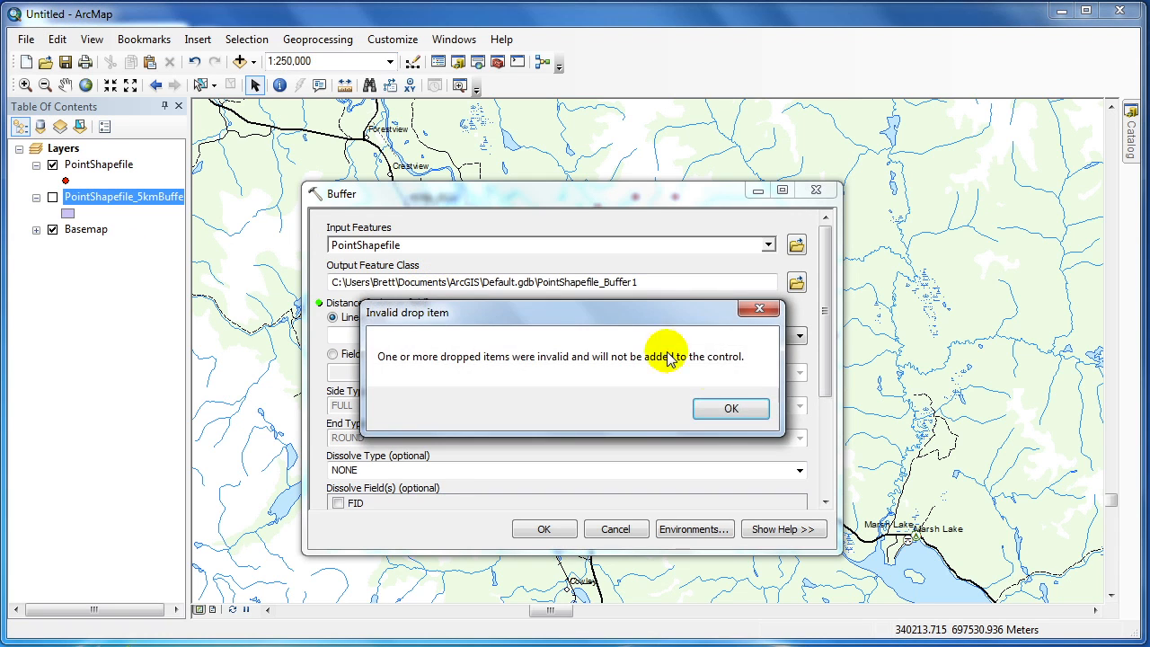
left_click(736, 409)
Step: Set the output to PointShapefile_5kmBufferDissolved.shp in ShapefileWorkspace
left_click(796, 282)
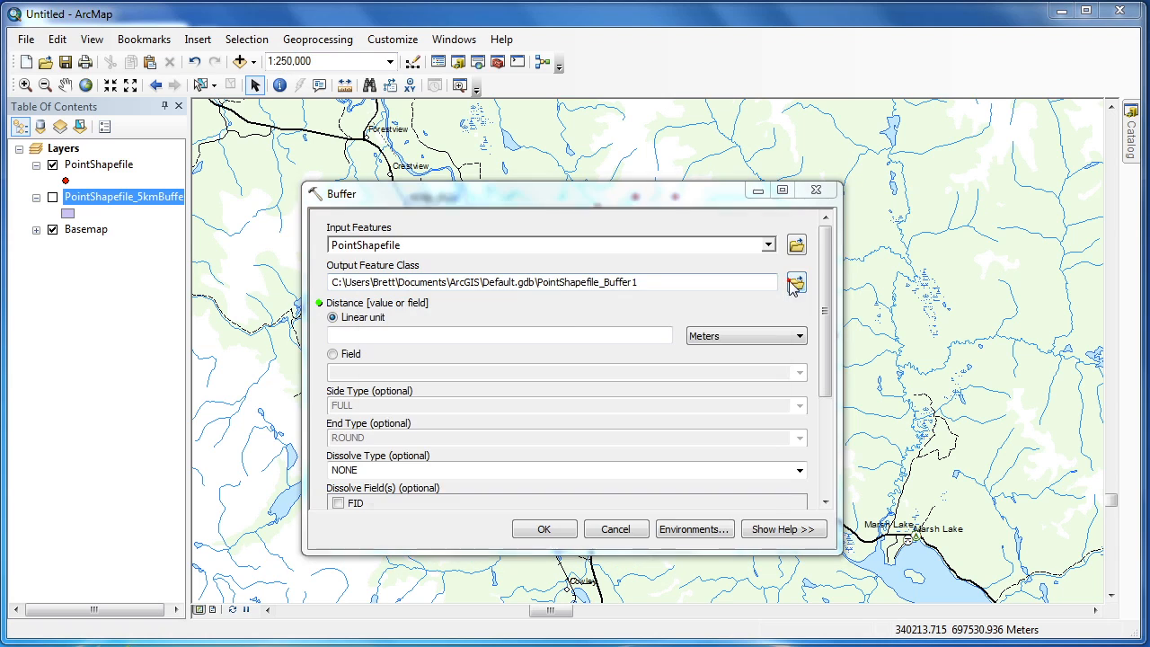
left_click(489, 297)
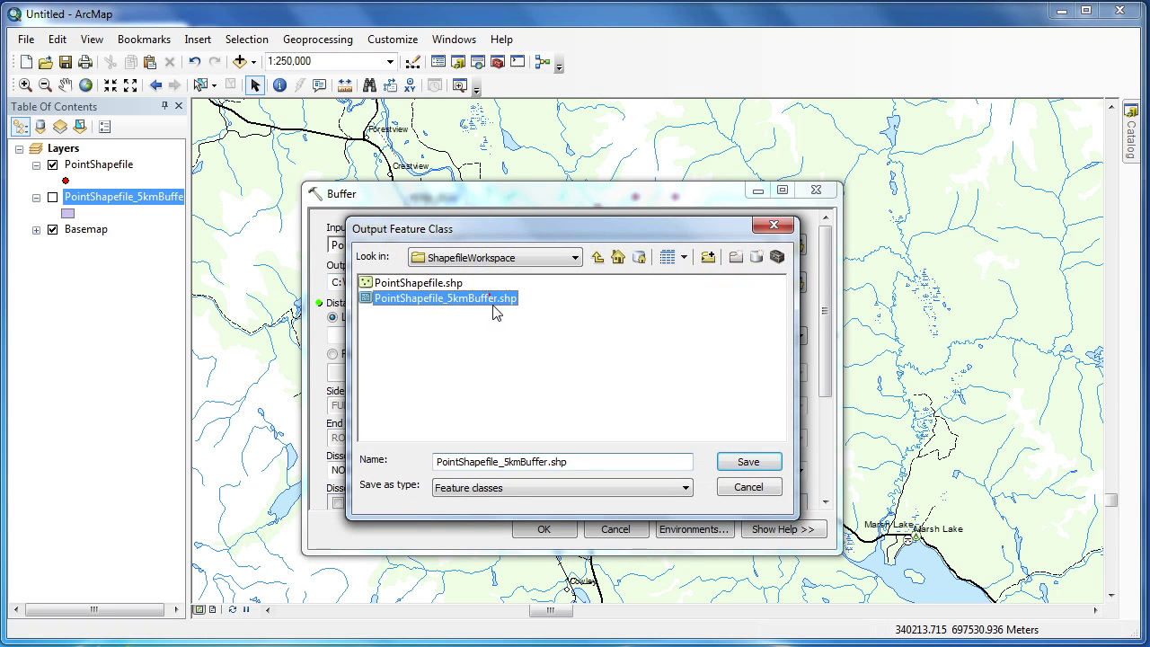
left_click(547, 461)
type("Di")
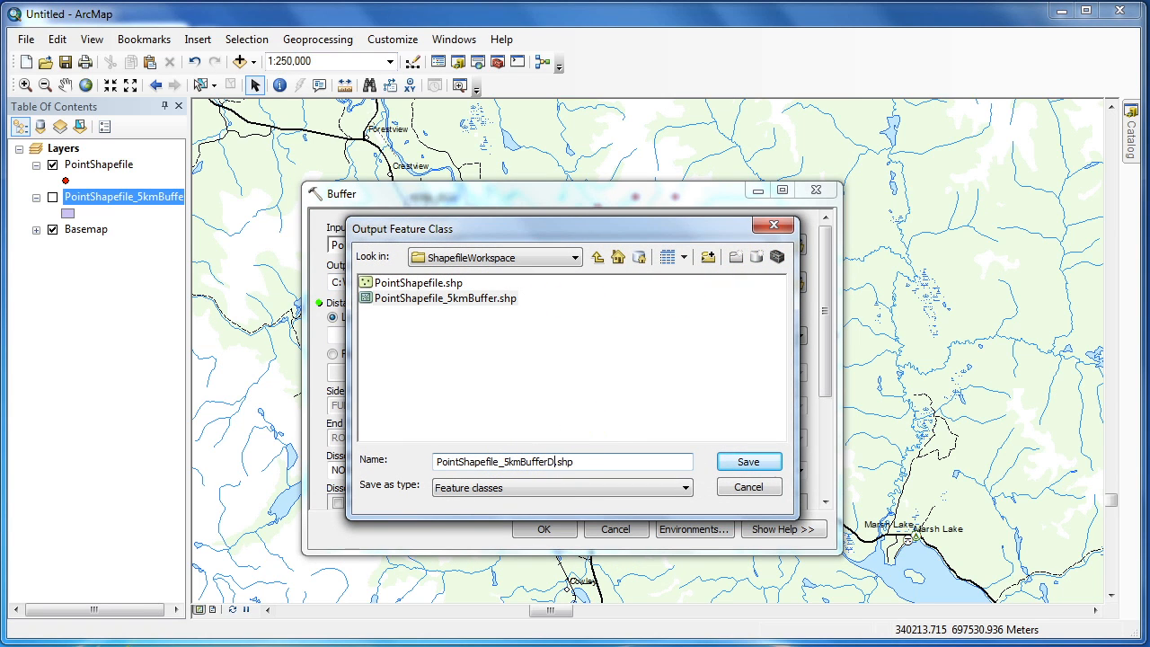
type("ssolved")
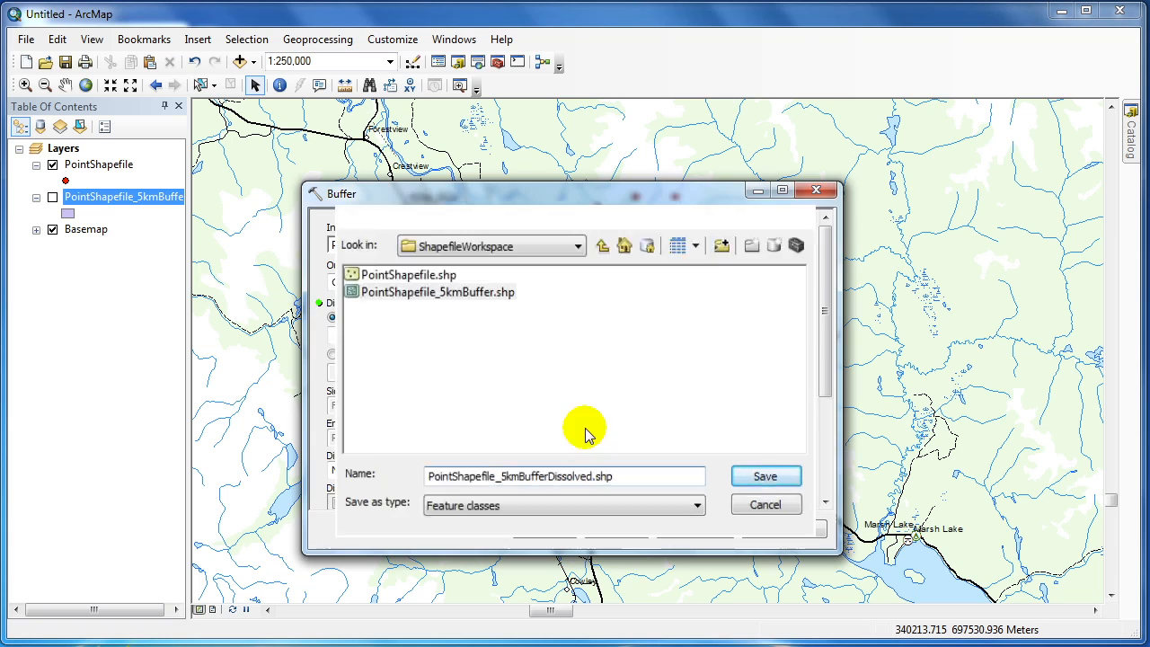
key("Return")
Step: Run the buffer at 5 Kilometers with Dissolve Type ALL to merge into one feature
left_click(634, 334)
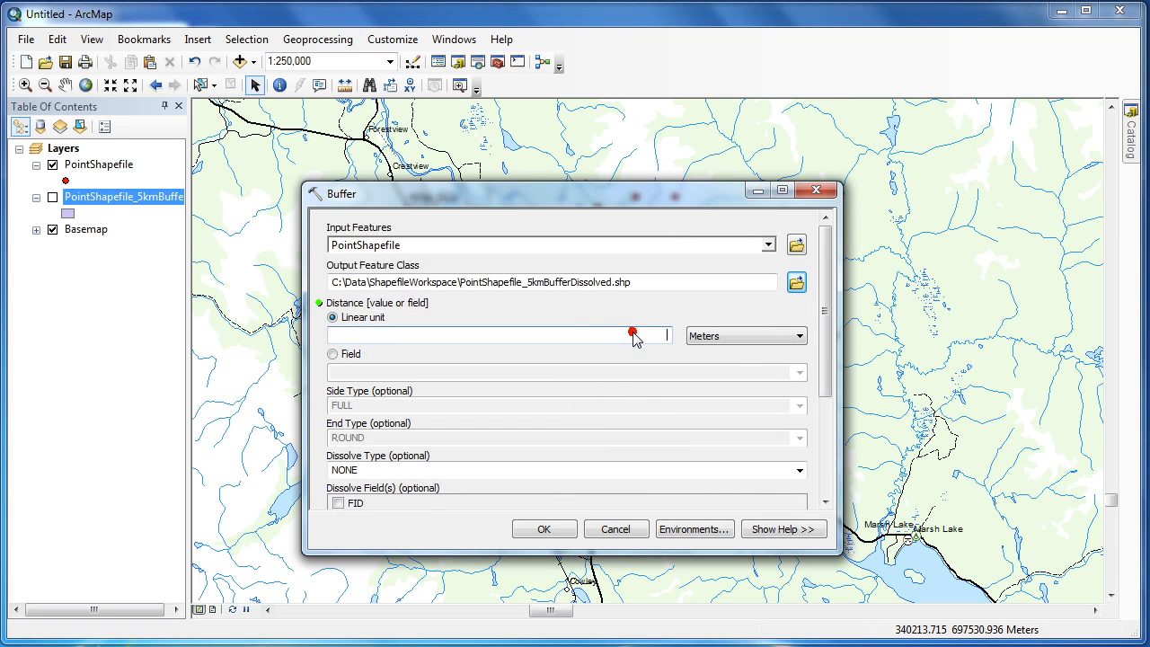
type("5")
left_click(719, 339)
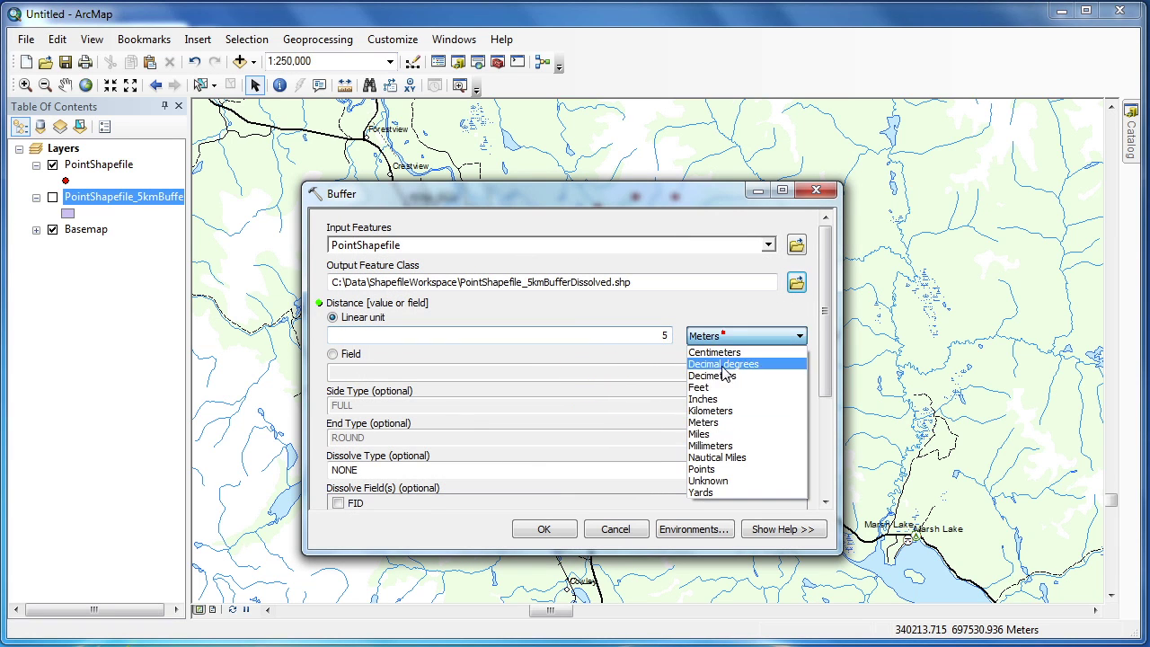
left_click(737, 410)
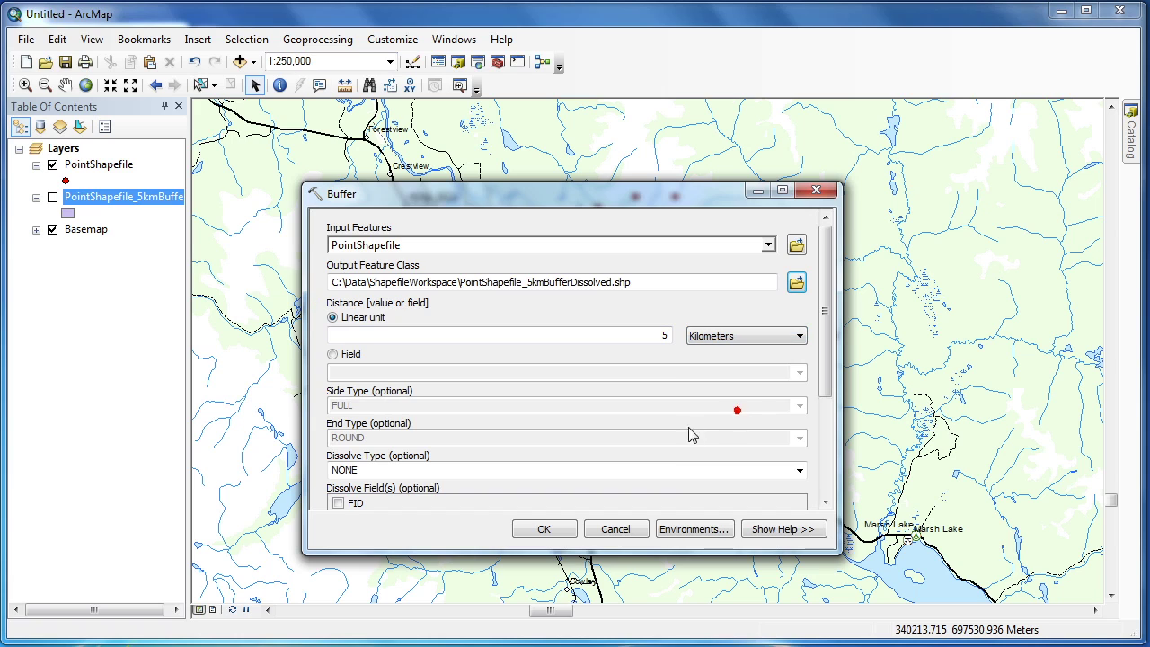
left_click(799, 469)
left_click(435, 499)
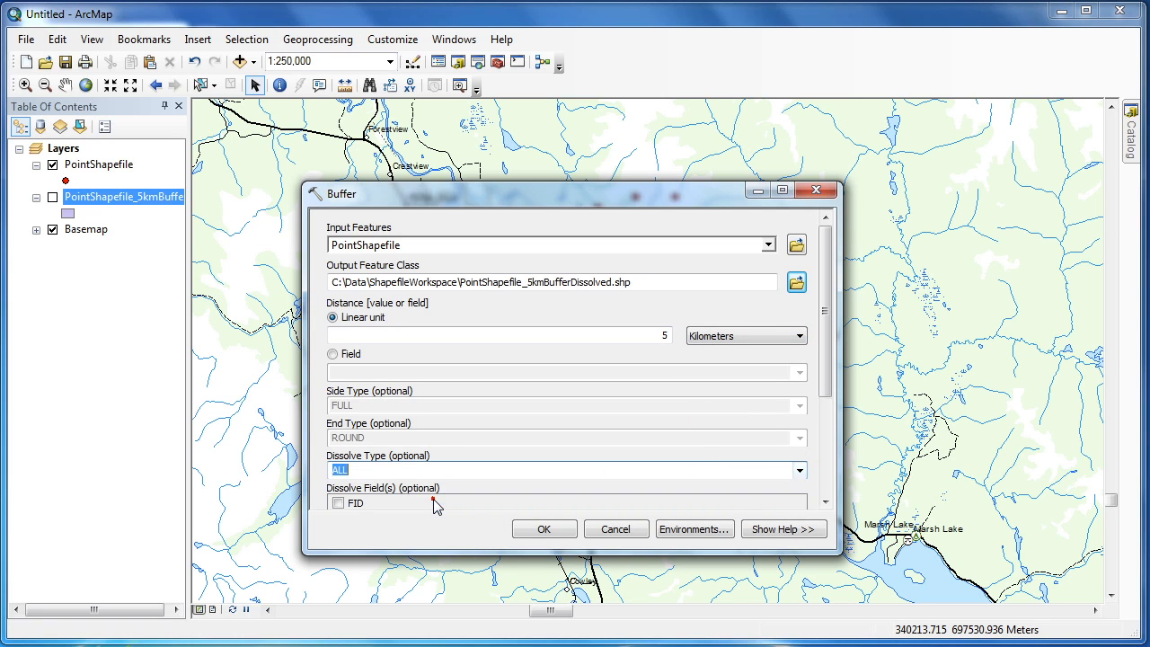
left_click(539, 475)
left_click(545, 530)
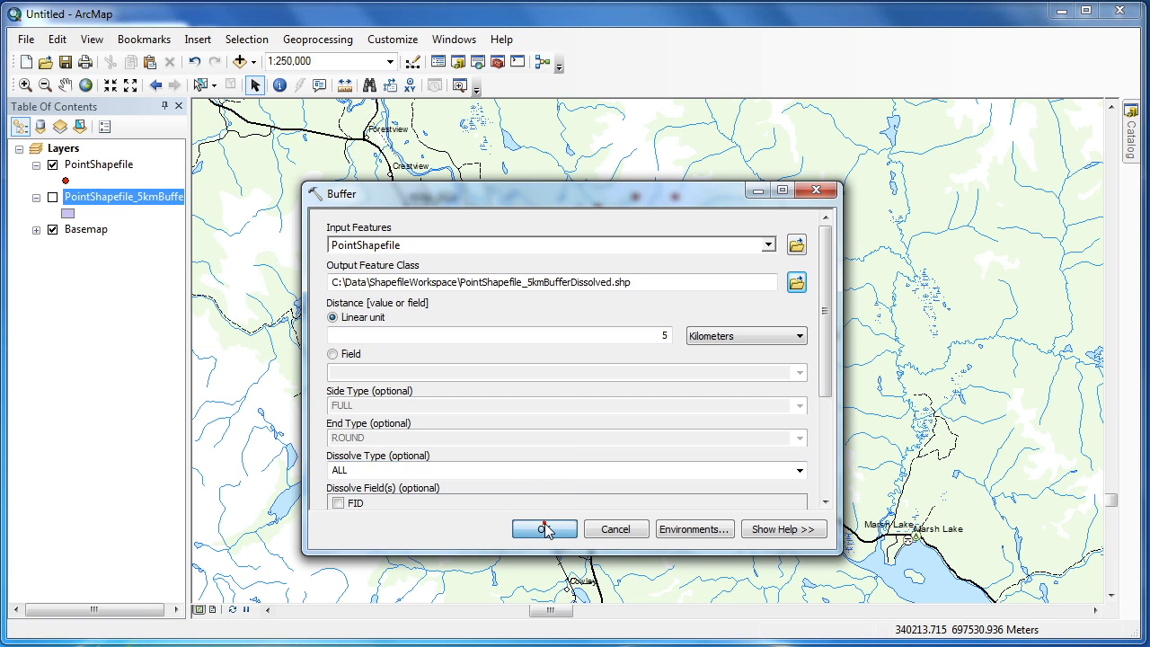